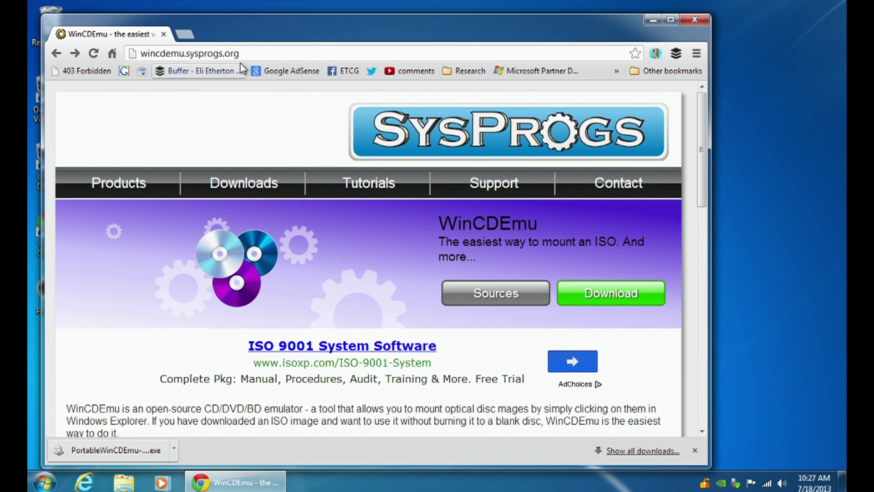
Maximize the browser window and review the WinCDEmu feature list, including the licensing line about free use.
left_click(671, 20)
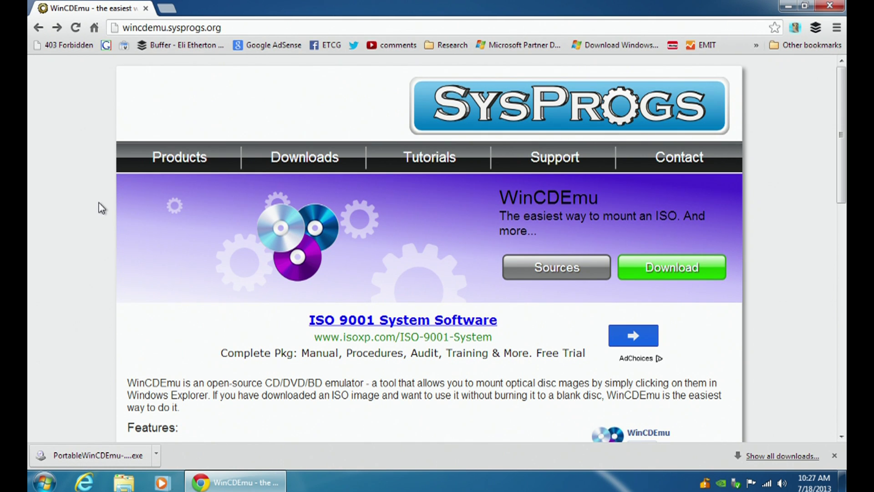
scroll(97, 203, "down", 5)
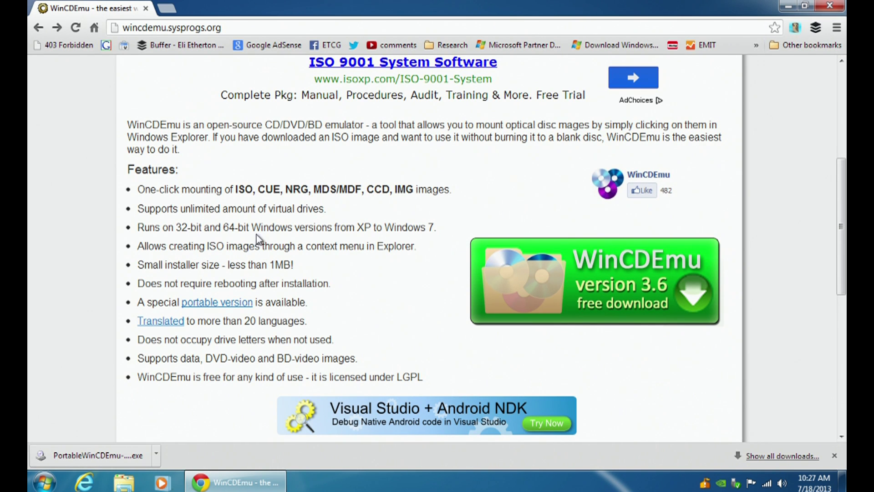
scroll(222, 260, "down", 3)
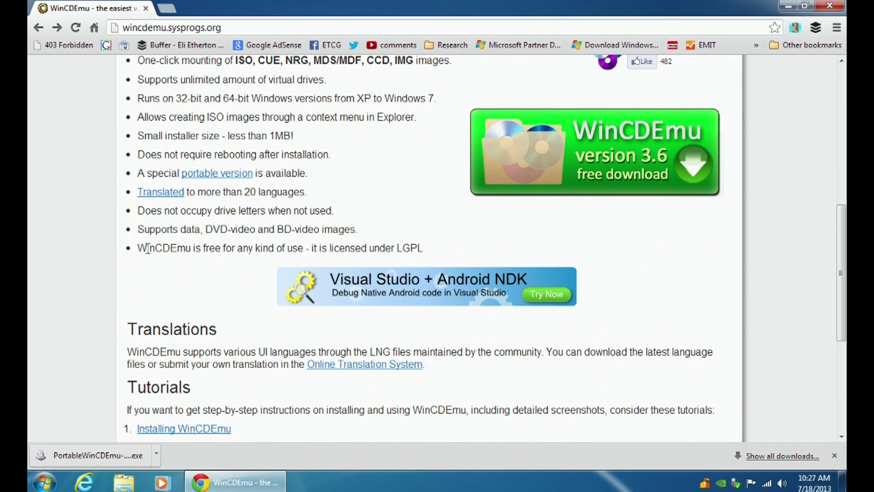
left_click_drag(208, 248, 426, 248)
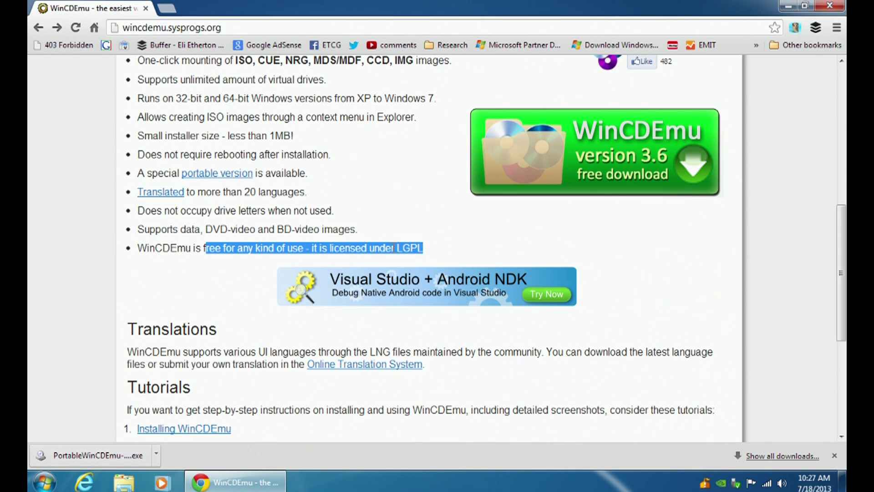
left_click(377, 248)
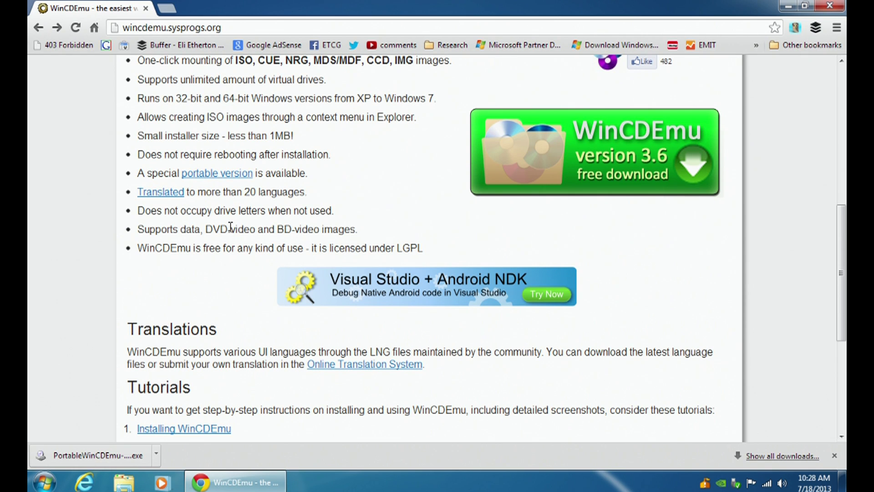
scroll(232, 224, "up", 9)
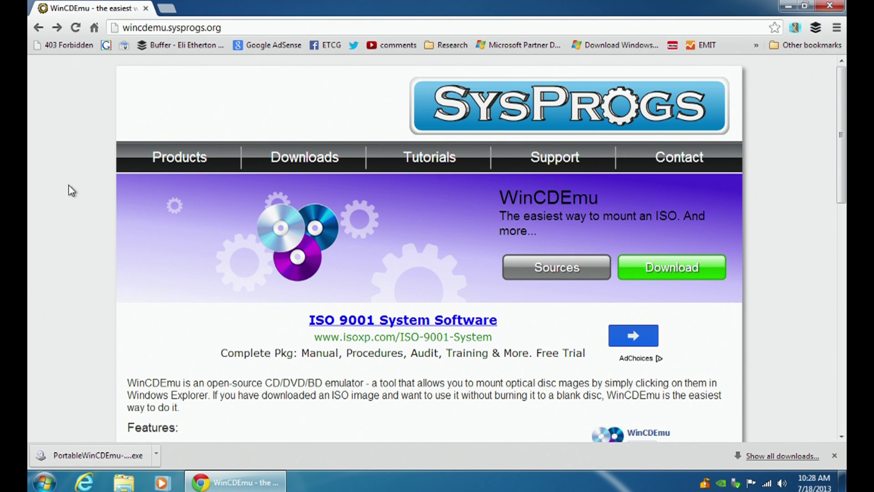
mouse_move(311, 166)
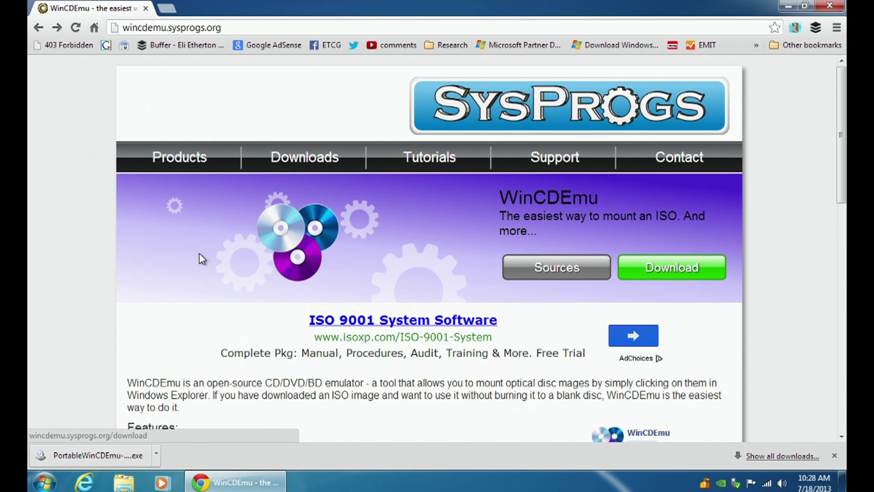
Open the portable version page from the WinCDEmu feature list.
scroll(70, 243, "down", 5)
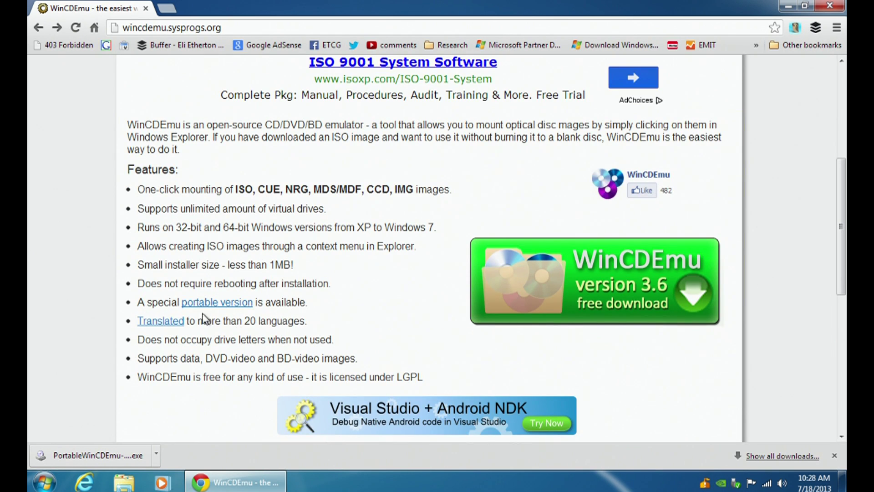
left_click_drag(174, 304, 275, 307)
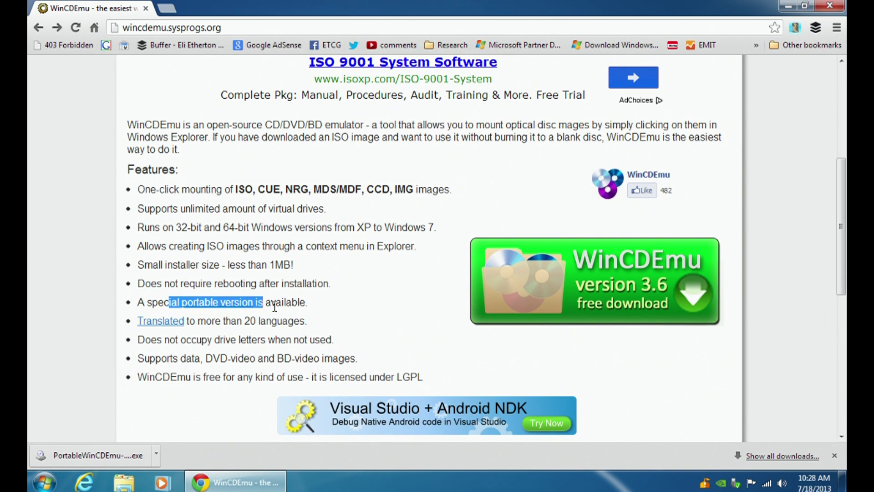
left_click(294, 329)
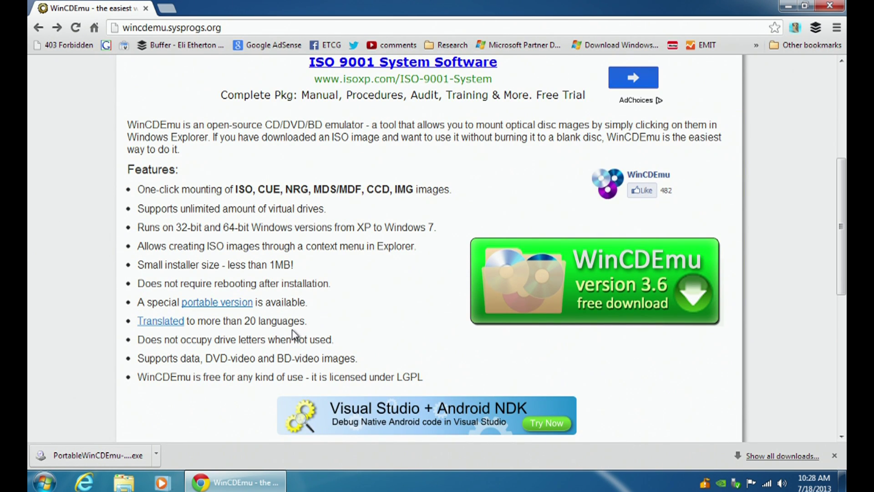
left_click(223, 306)
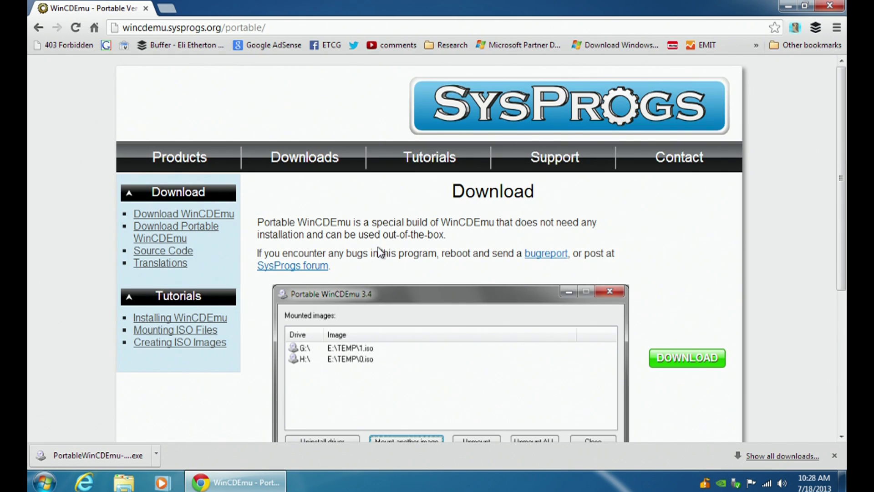
Download PortableWinCDEmu-3.4.exe through the direct link below the program's screenshot.
scroll(380, 252, "down", 4)
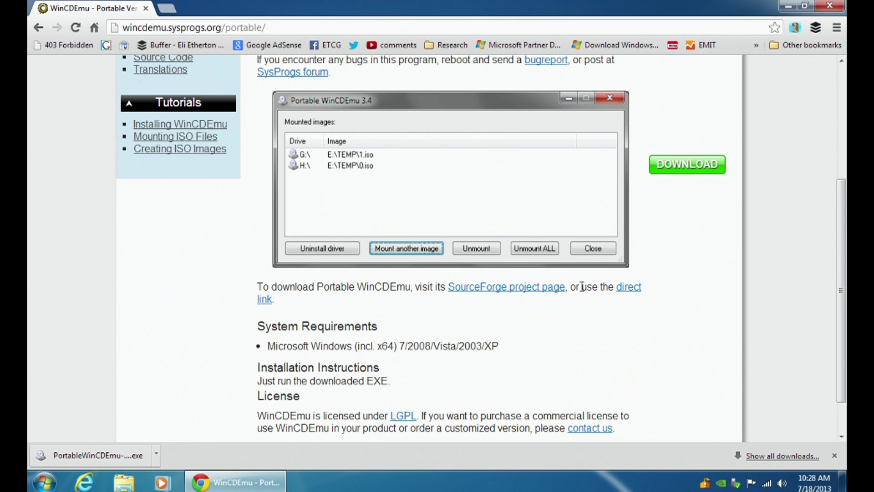
left_click_drag(610, 290, 650, 290)
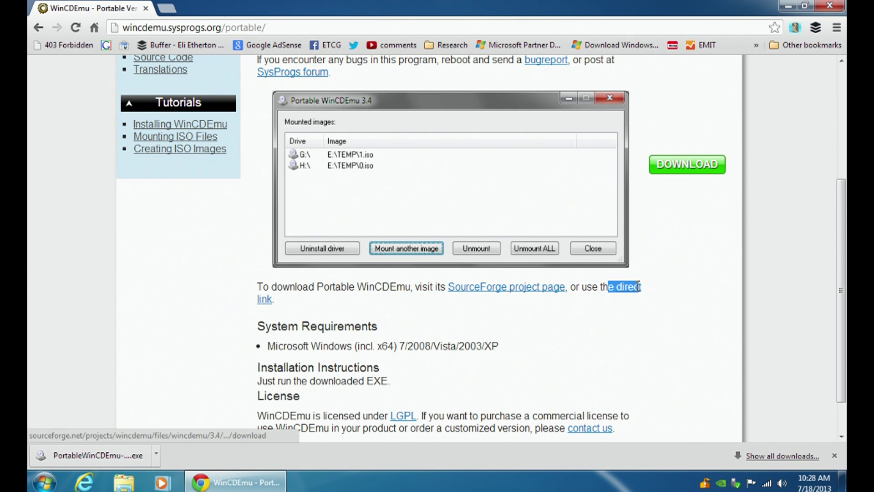
left_click(649, 313)
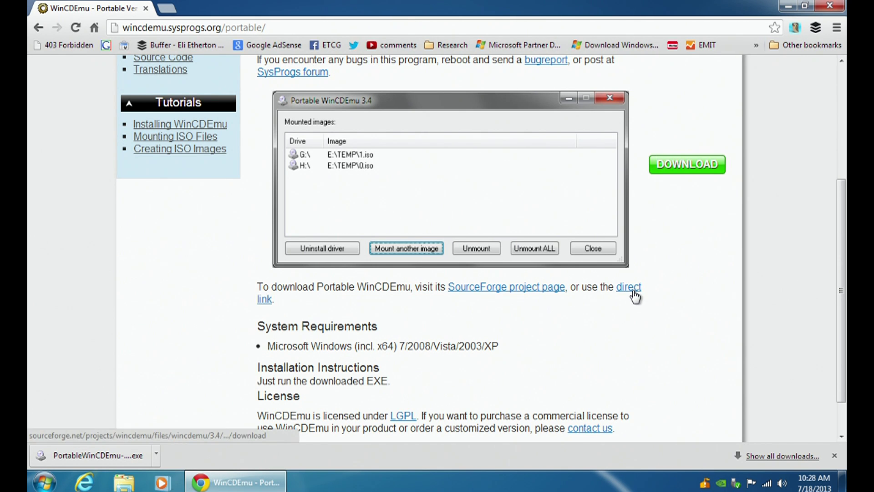
left_click(634, 291)
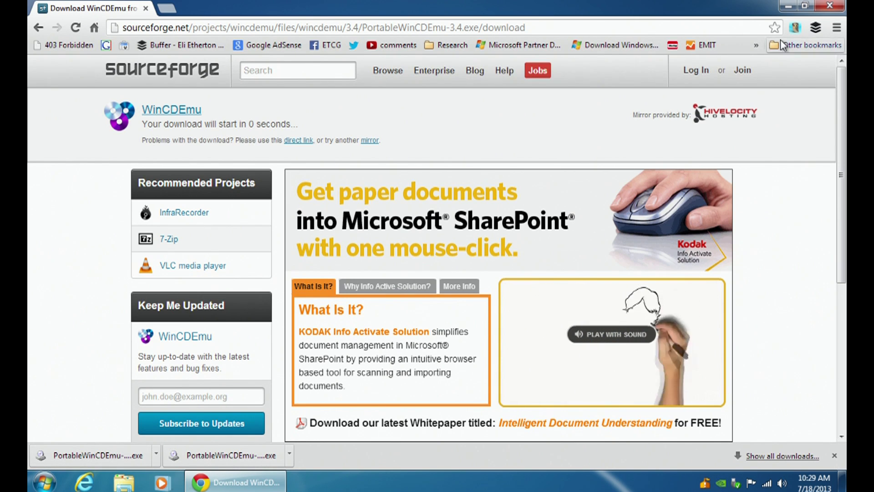
Minimize the browser and browse Local Disk (C:) to the user account's Downloads folder.
left_click(788, 6)
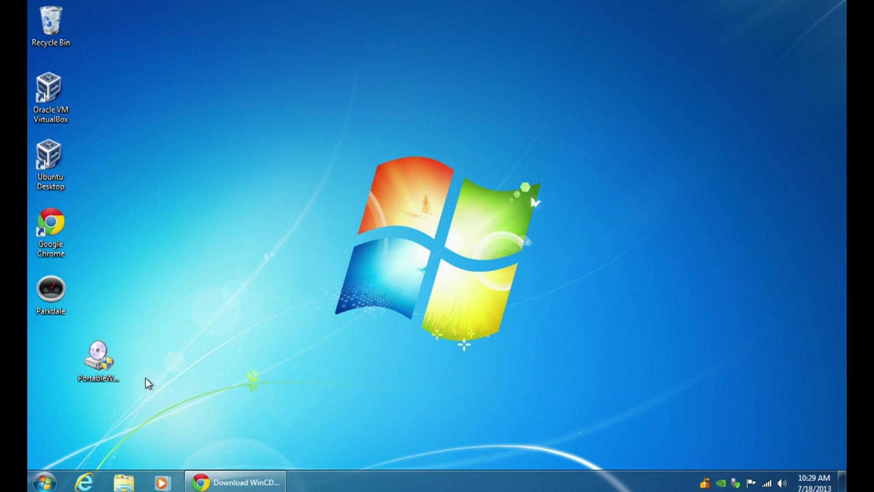
left_click(98, 378)
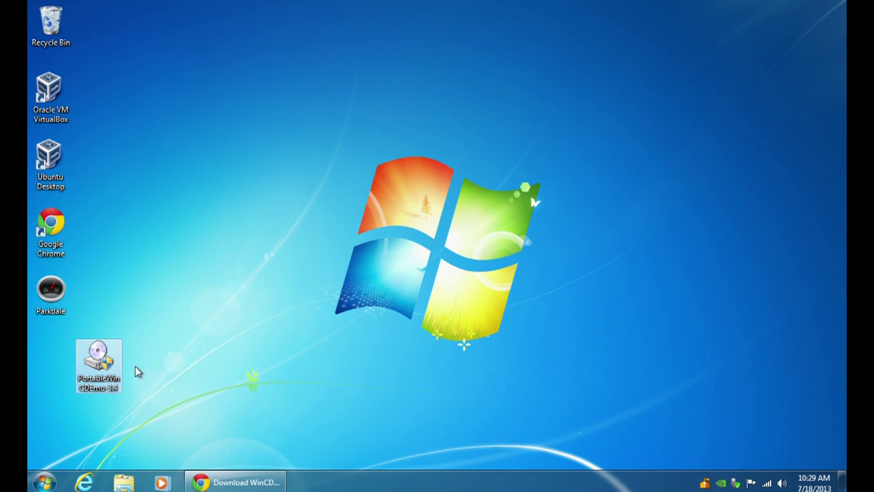
left_click(44, 482)
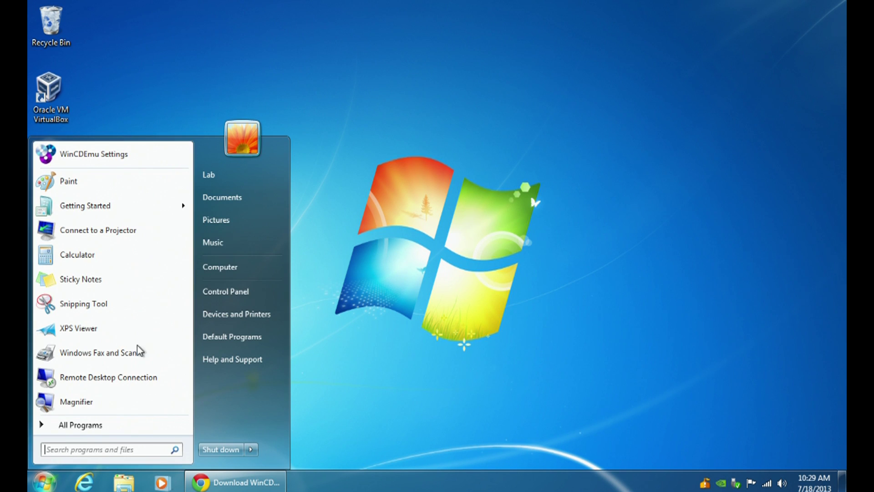
left_click(239, 267)
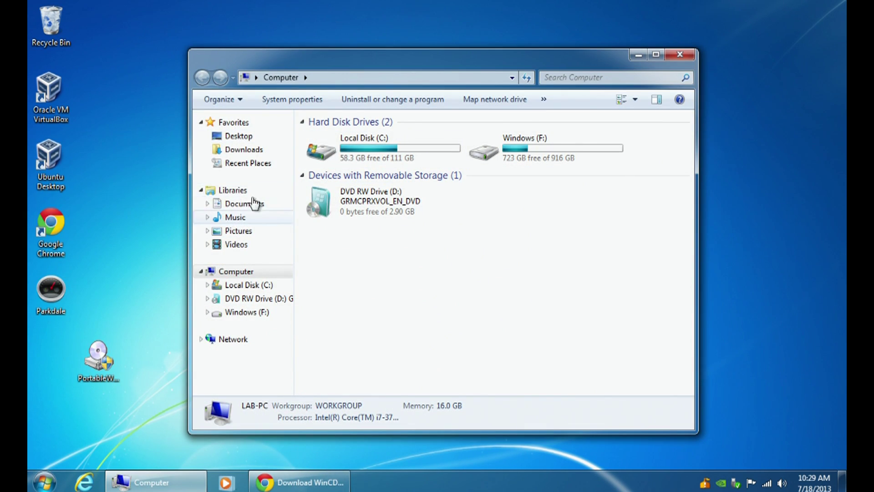
left_click(250, 285)
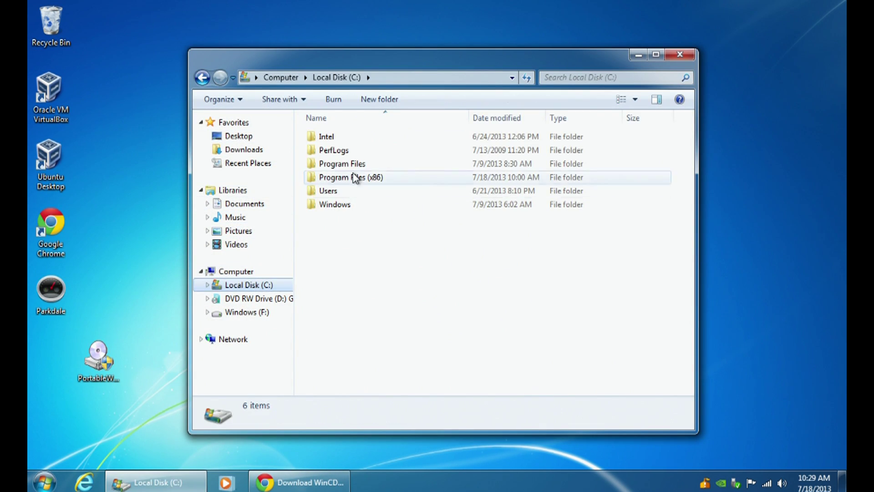
double_click(347, 192)
double_click(348, 141)
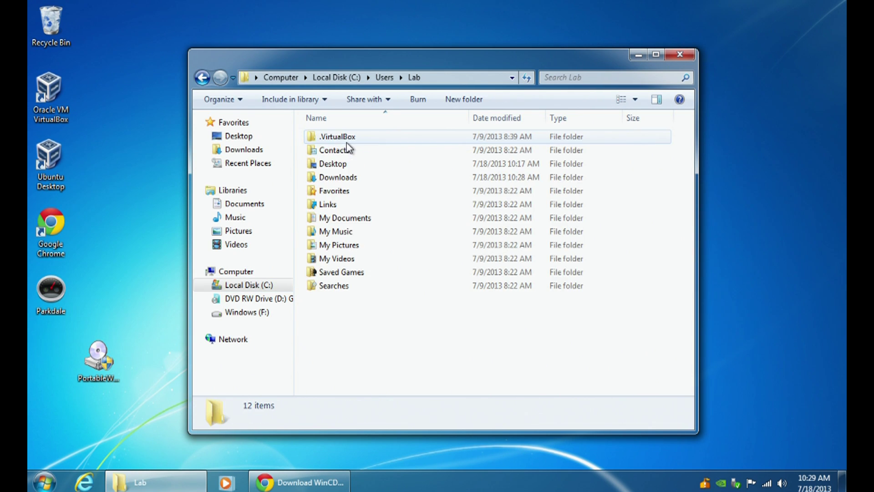
double_click(378, 179)
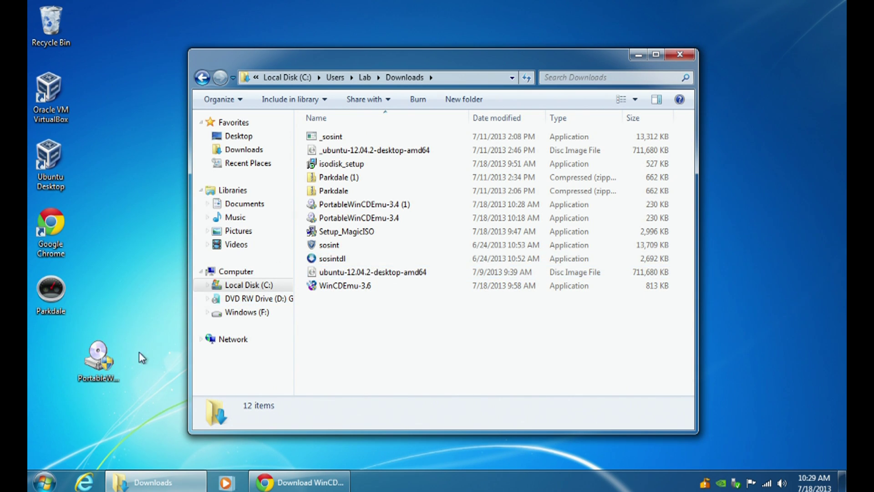
Run PortableWinCDEmu-3.4 from the desktop, allowing it to make changes, and mount the ubuntu-12.04.2-desktop-amd64 image from Downloads.
double_click(109, 363)
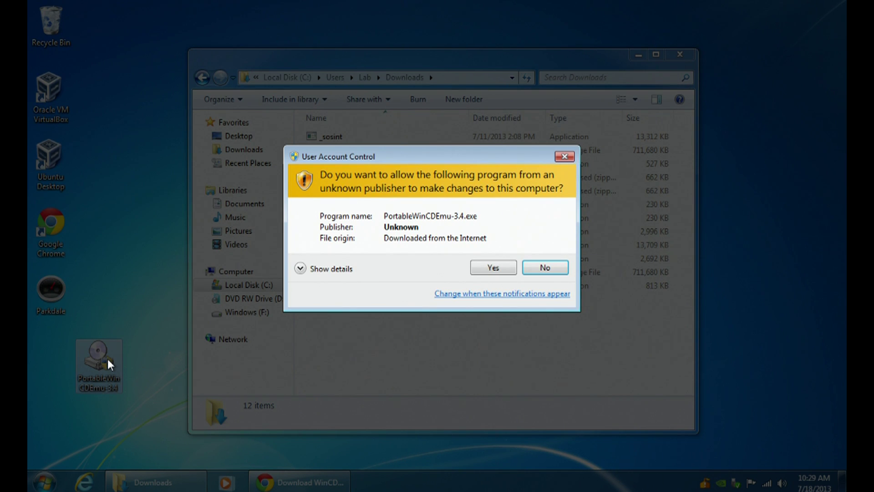
left_click(489, 269)
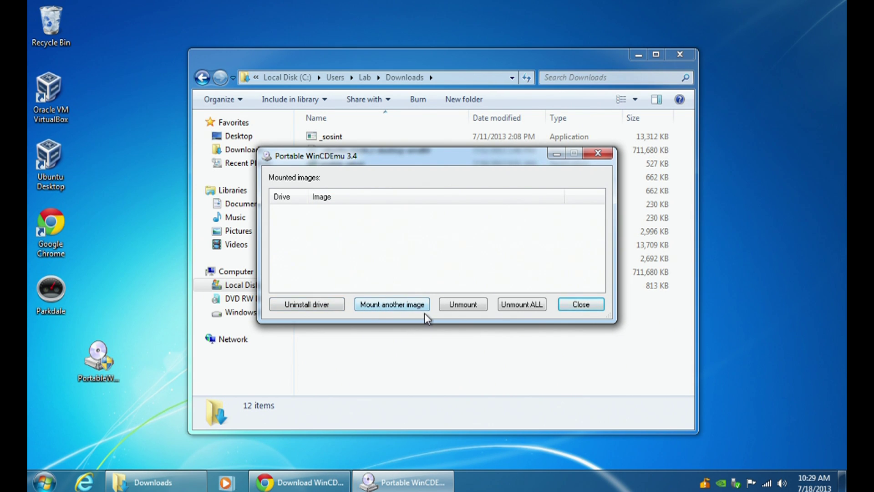
left_click(406, 309)
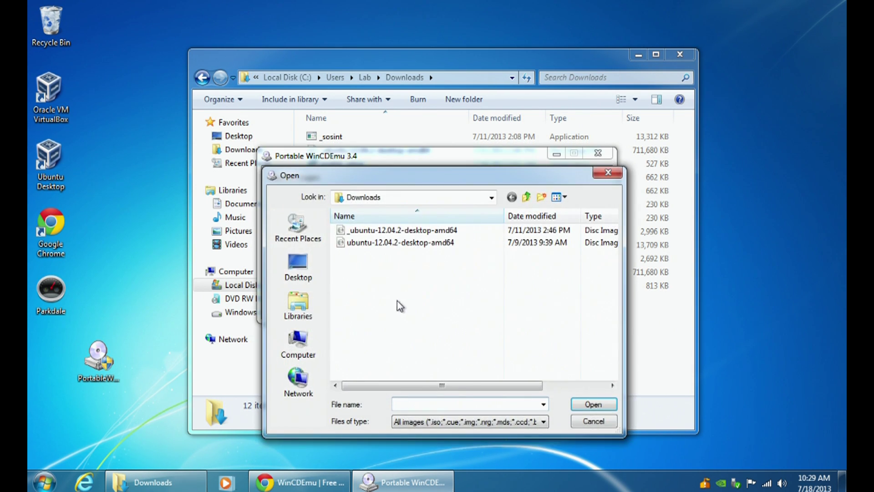
left_click(392, 198)
left_click(392, 199)
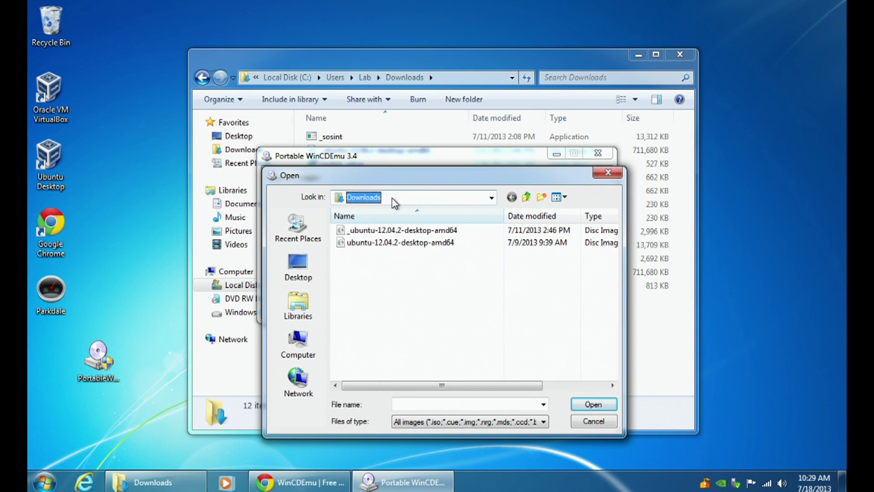
double_click(394, 248)
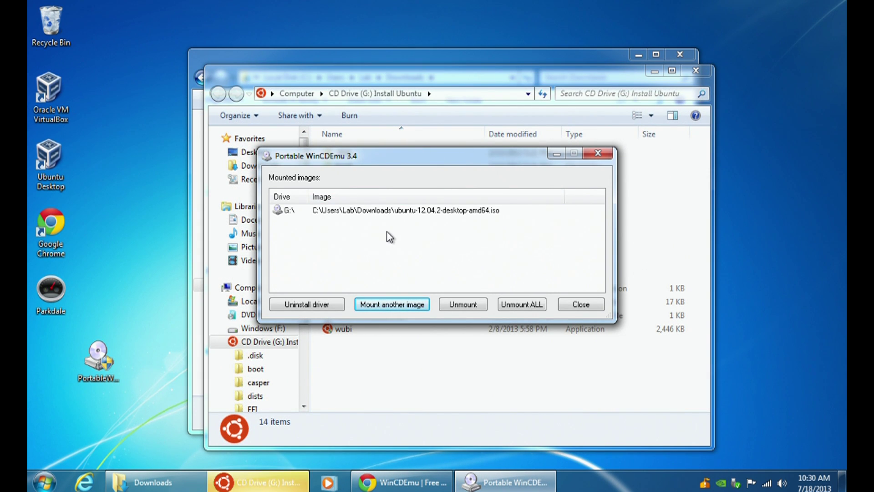
Minimize Portable WinCDEmu and inspect the install and boot folders on the mounted Install Ubuntu drive (G:).
left_click(552, 154)
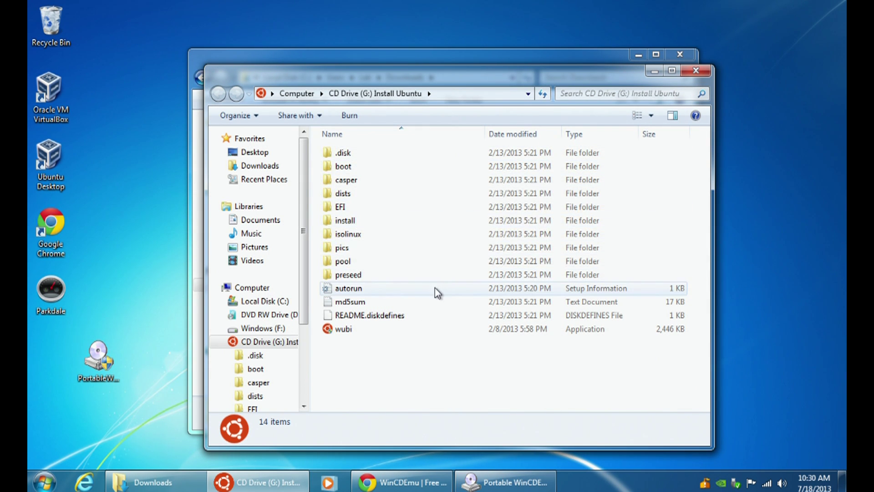
double_click(361, 221)
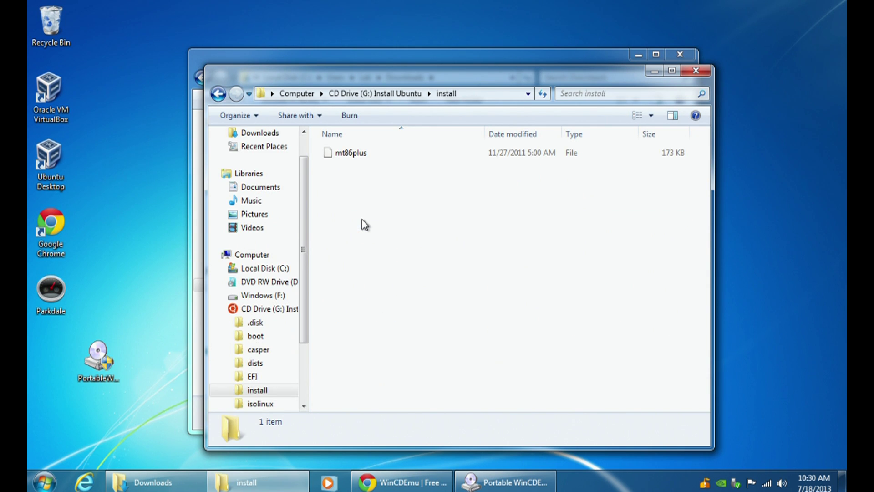
left_click(220, 93)
double_click(355, 166)
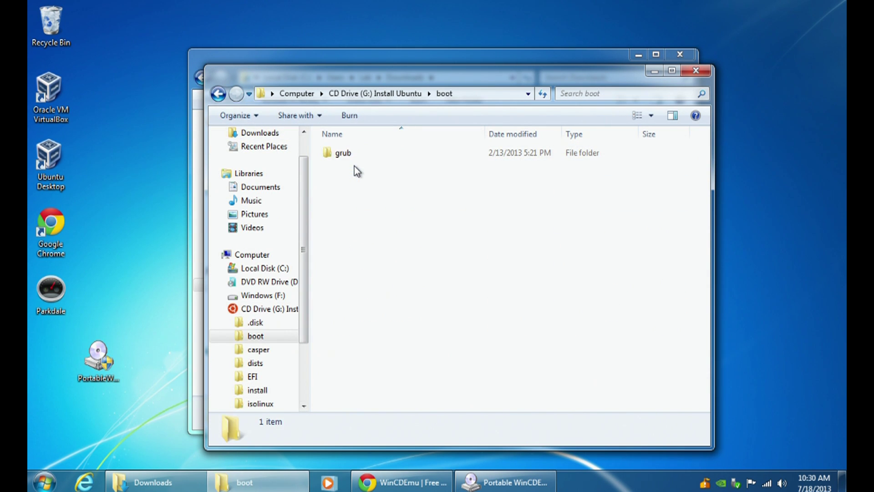
left_click(219, 94)
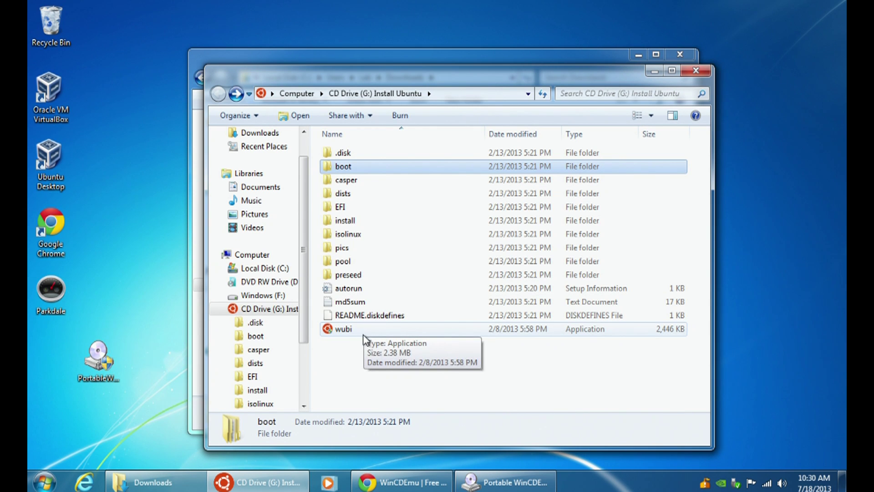
Launch wubi from the mounted drive, allow it to run, view the Ubuntu installer's options, and cancel the installation.
left_click(348, 336)
double_click(348, 335)
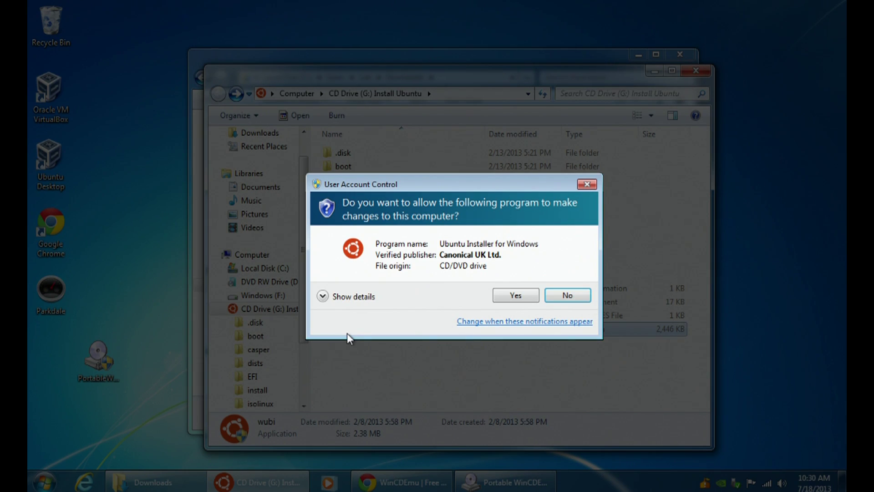
left_click(513, 296)
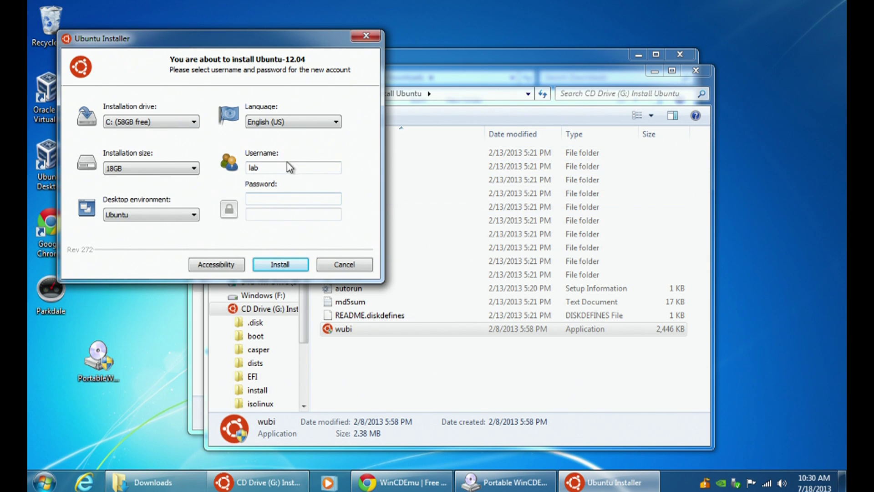
left_click(343, 264)
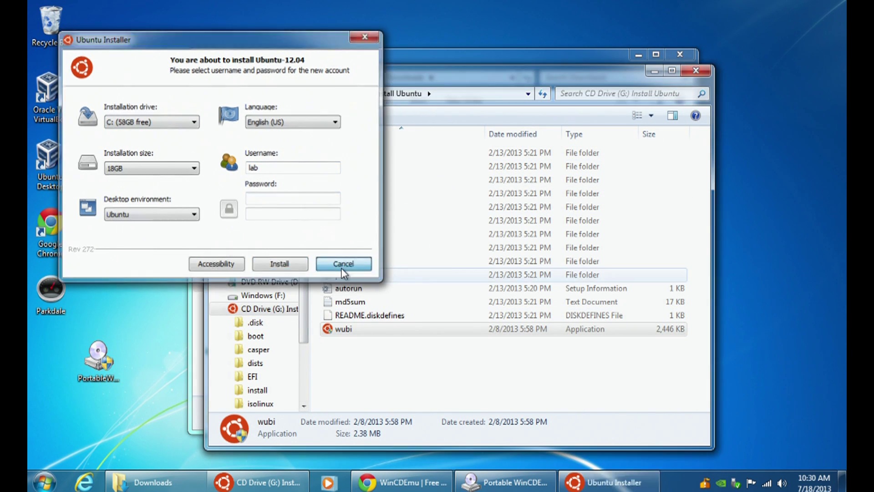
Open Computer and check the mounted CD Drive (G:) Install Ubuntu among the removable storage devices.
left_click(48, 482)
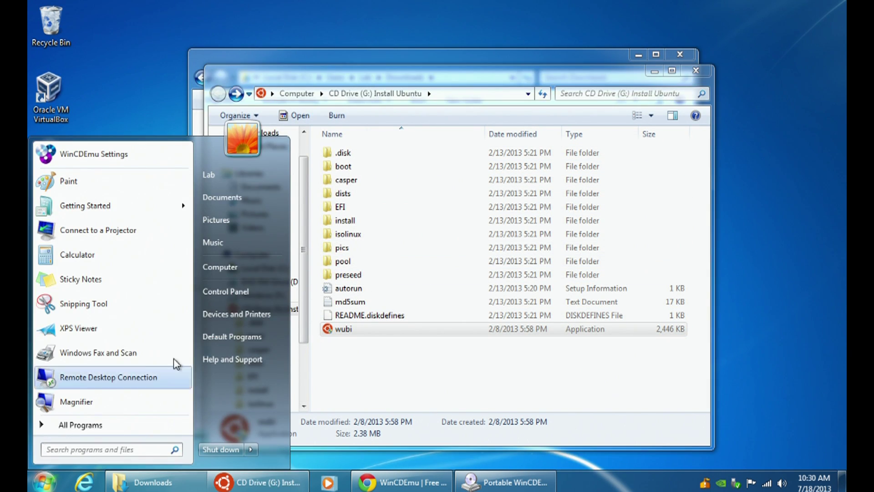
left_click(218, 269)
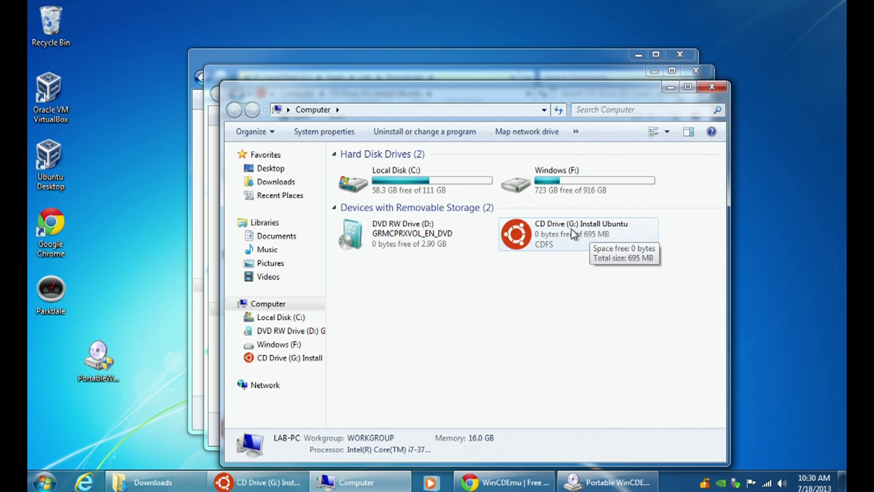
left_click(549, 246)
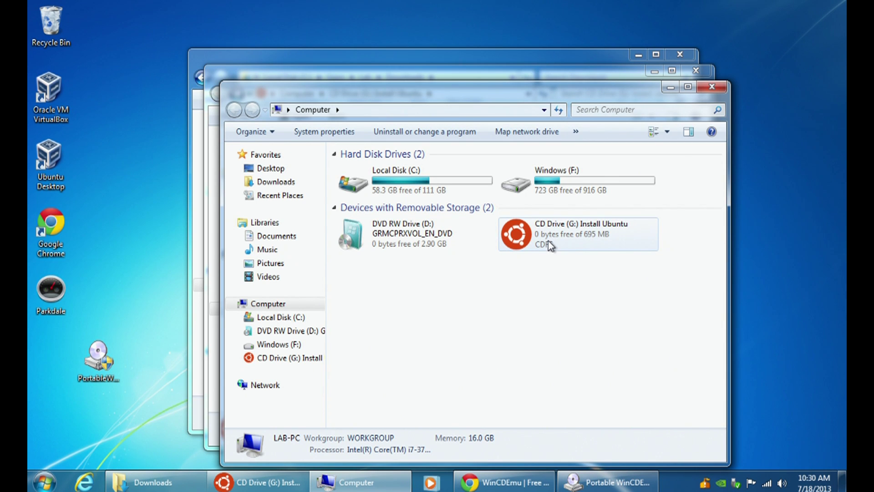
left_click(466, 265)
mouse_move(556, 243)
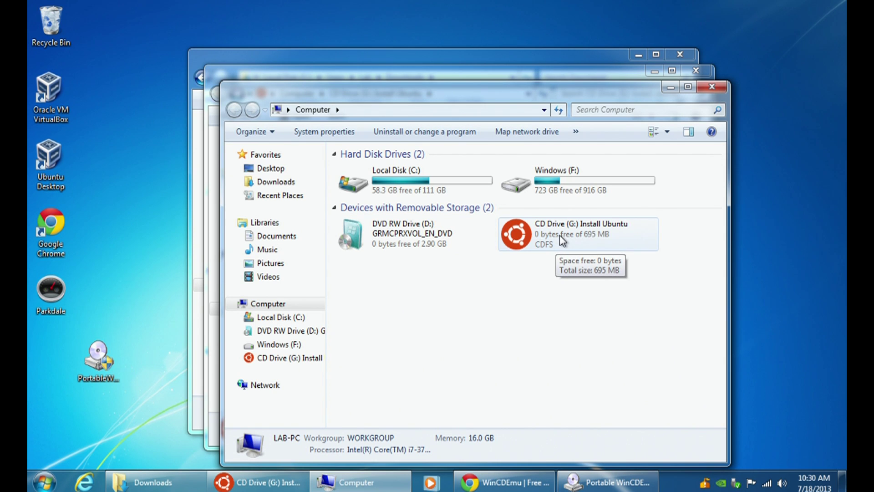